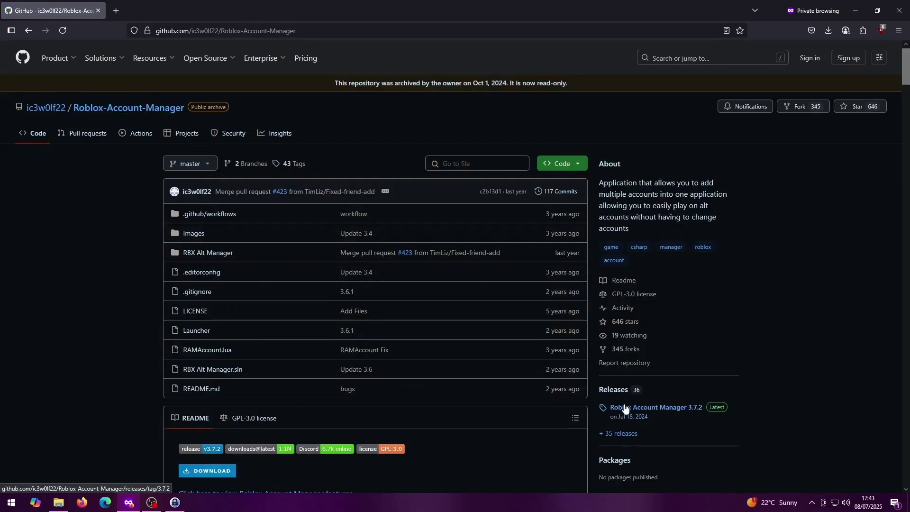
Step: Download Roblox.Account.Manager.3.7.2.zip from the repository's latest release and show the file in its download folder
{"action": "left_click", "coordinate": [663, 411]}
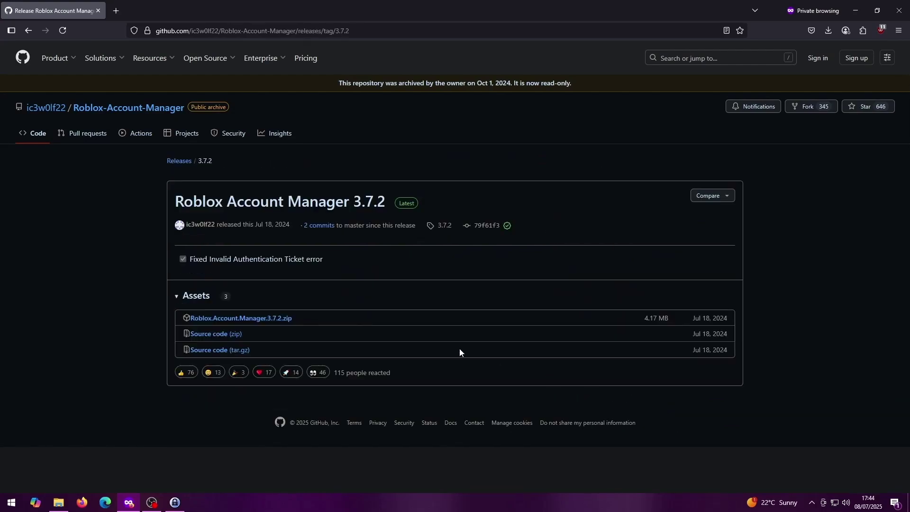
{"action": "left_click", "coordinate": [239, 322]}
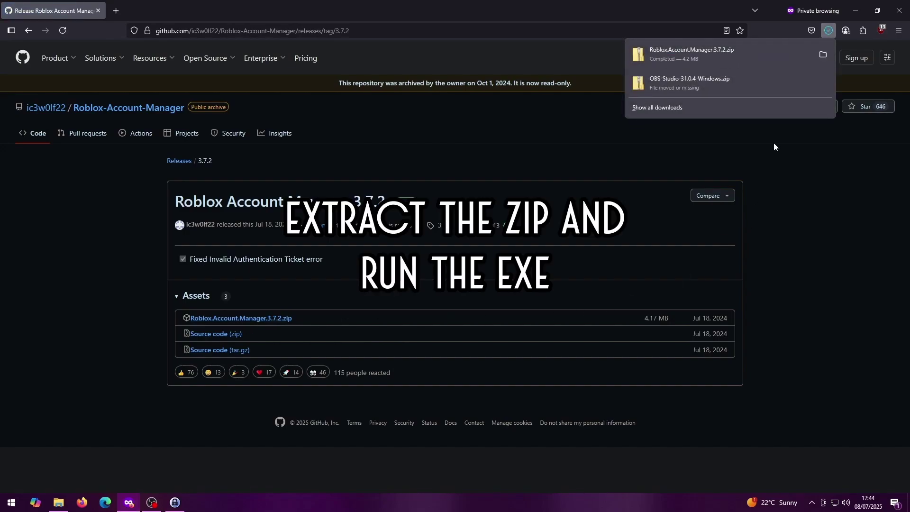
{"action": "left_click", "coordinate": [823, 56]}
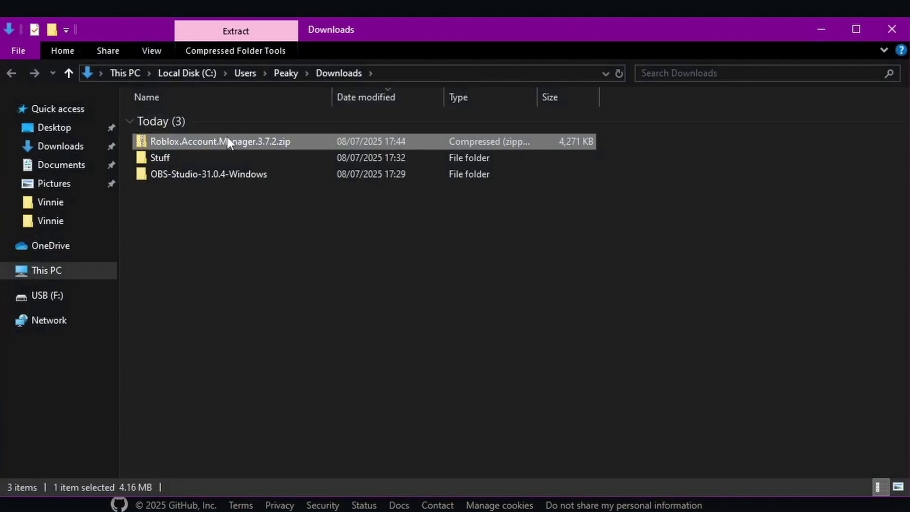
Step: Extract Roblox.Account.Manager.3.7.2.zip with 7-Zip into a Roblox.Account.Manager.3.7.2 folder in Downloads
{"action": "right_click", "coordinate": [221, 140]}
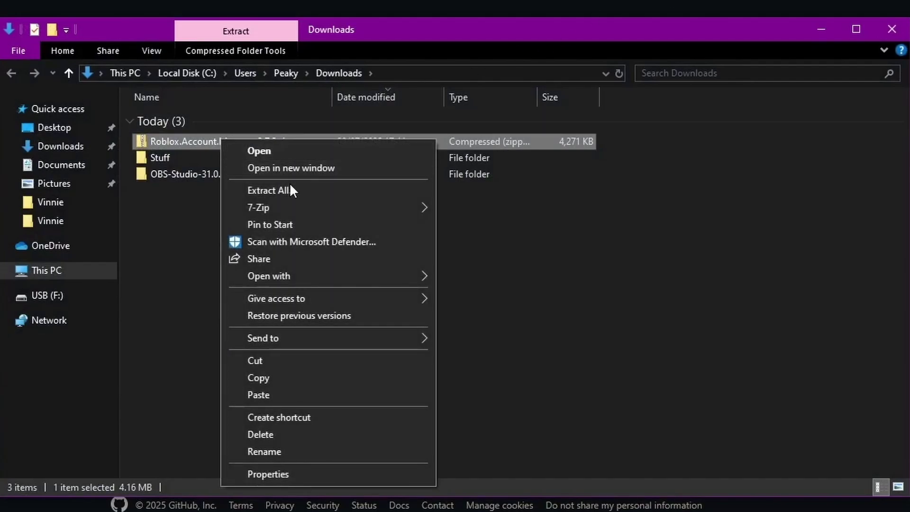
{"action": "mouse_move", "coordinate": [314, 214]}
{"action": "left_click", "coordinate": [504, 278]}
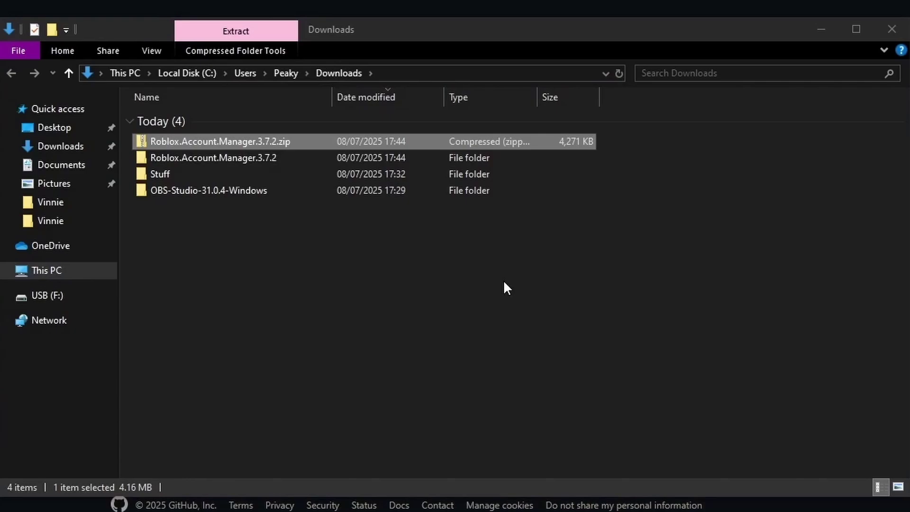
Step: Run Roblox Account Manager.exe from the extracted folder and secure its data with Default Encryption
{"action": "double_click", "coordinate": [246, 157]}
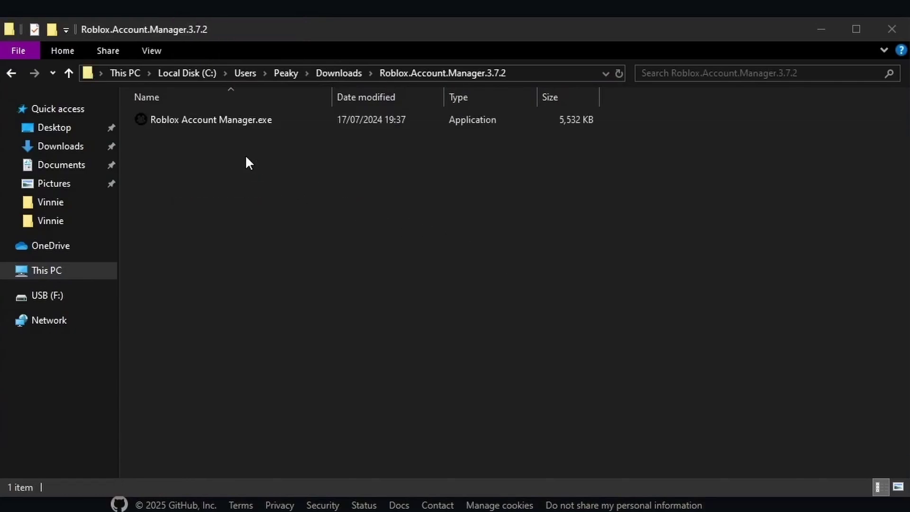
{"action": "double_click", "coordinate": [230, 118]}
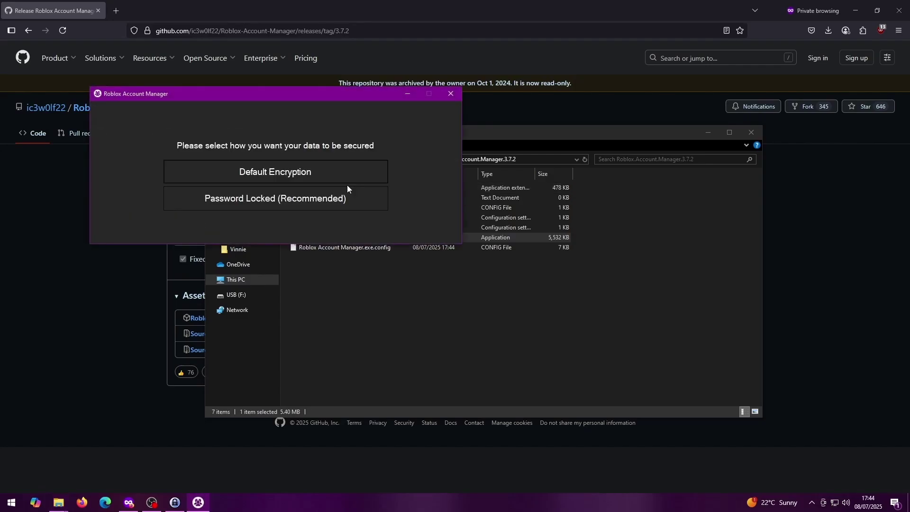
{"action": "left_click", "coordinate": [320, 174]}
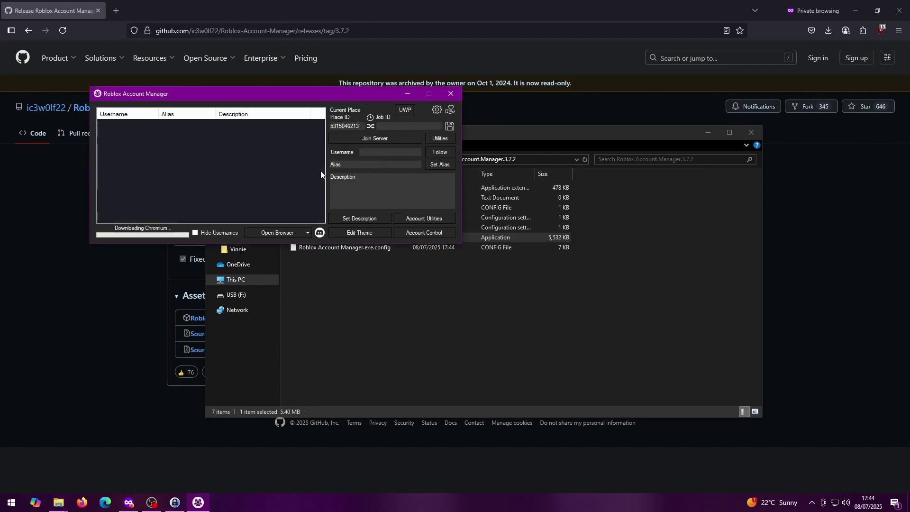
Step: Minimise the file and browser windows and move the Roblox Account Manager window towards the middle of the desktop
{"action": "left_click", "coordinate": [708, 132]}
{"action": "left_click", "coordinate": [856, 11]}
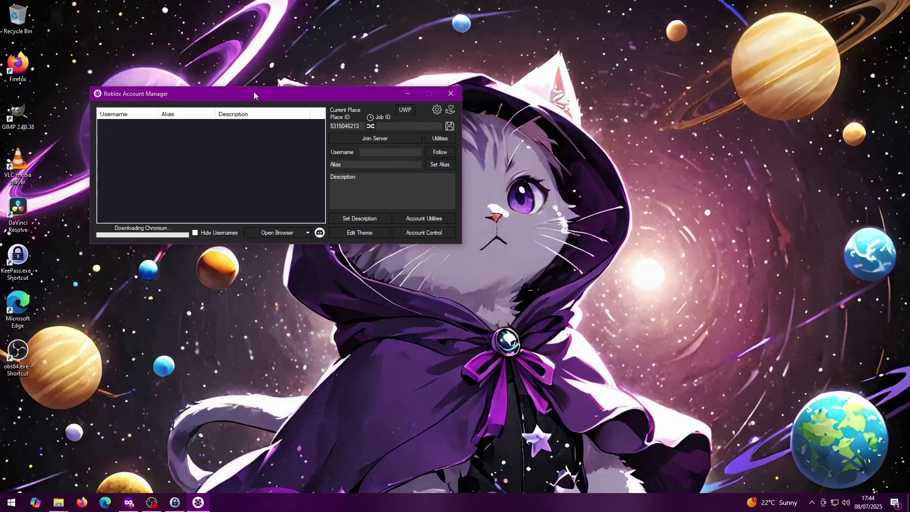
{"action": "left_click_drag", "start_coordinate": [254, 93], "coordinate": [431, 160]}
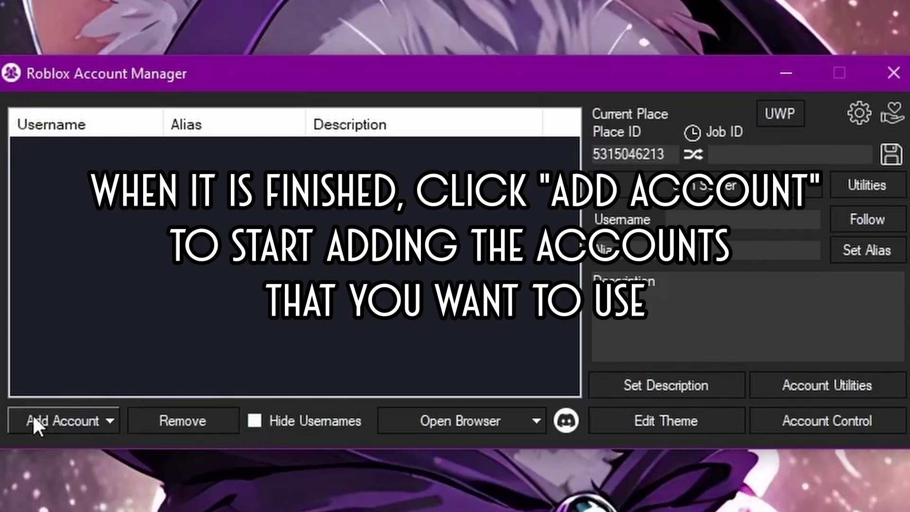
Step: Start adding an account, decline all cookies on the Roblox login page, and log in with the account's username and password
{"action": "left_click", "coordinate": [67, 419]}
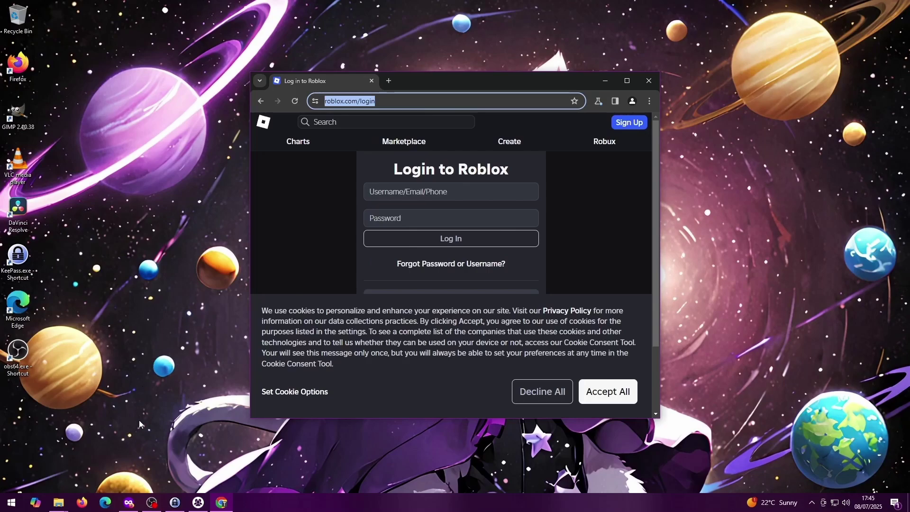
{"action": "left_click", "coordinate": [534, 391]}
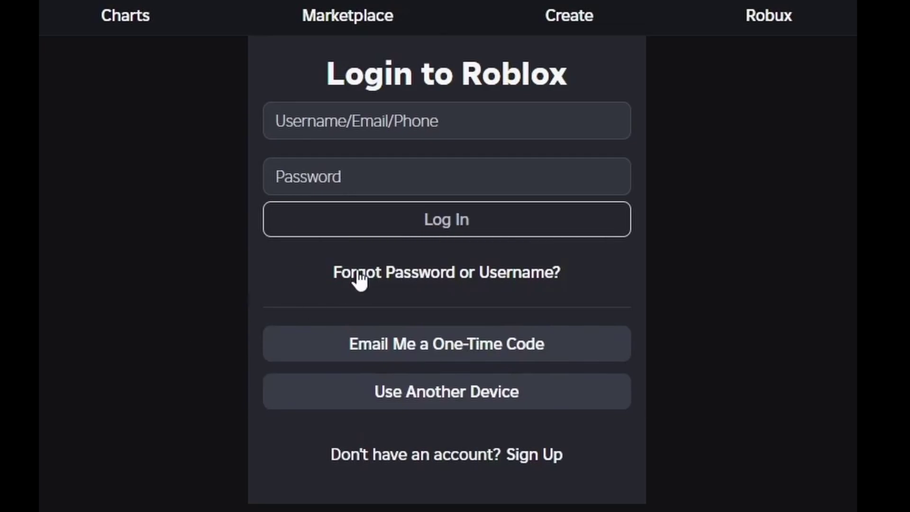
{"action": "left_click", "coordinate": [457, 125]}
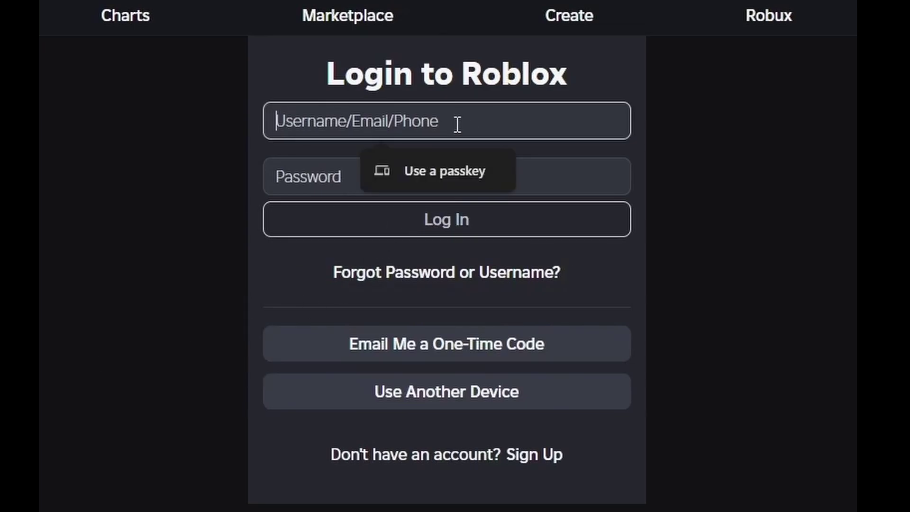
{"action": "type", "text": "VinnieDudeAlt1"}
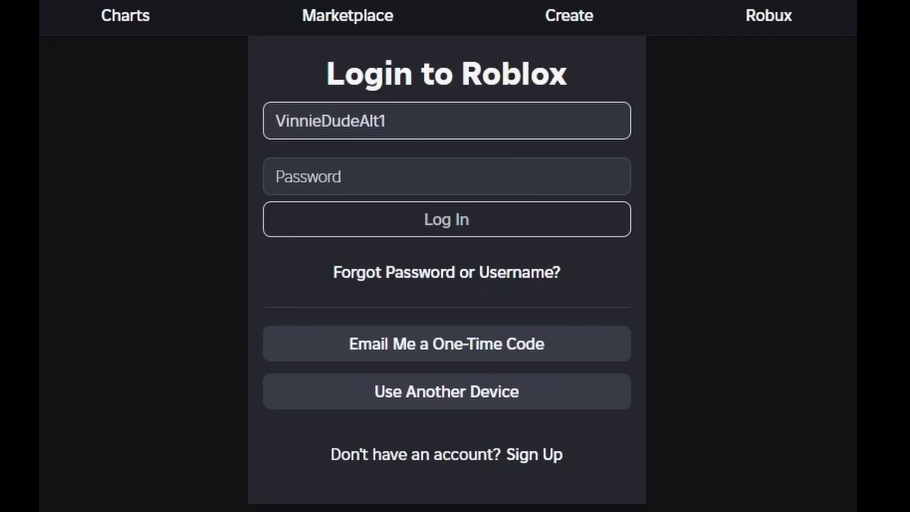
{"action": "key", "text": "alt+Tab"}
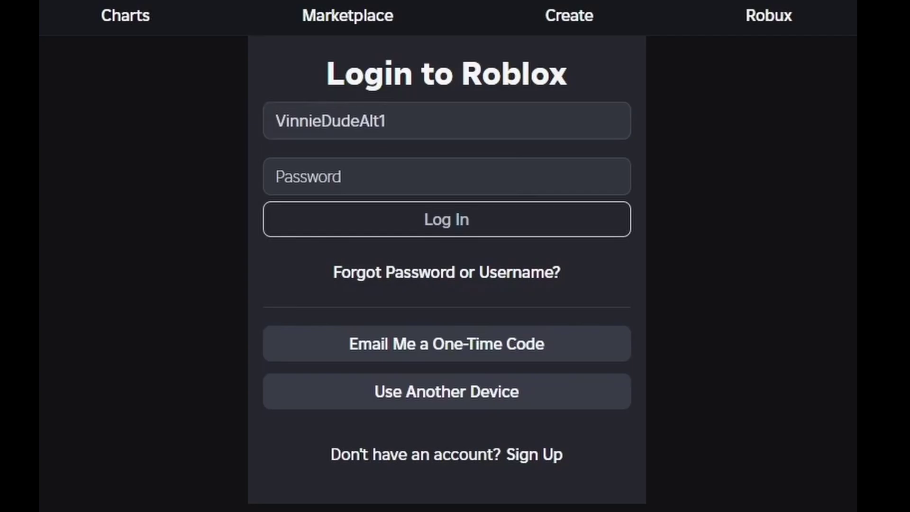
{"action": "left_click", "coordinate": [337, 171]}
{"action": "key", "text": "ctrl+v"}
{"action": "left_click", "coordinate": [369, 232]}
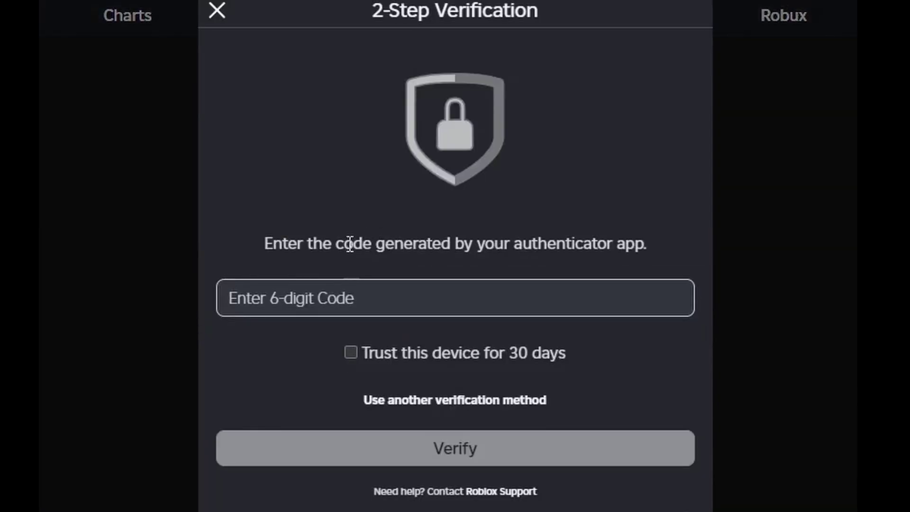
Step: Trust this device for 30 days and verify the login with the authenticator's 6-digit code
{"action": "left_click", "coordinate": [351, 353]}
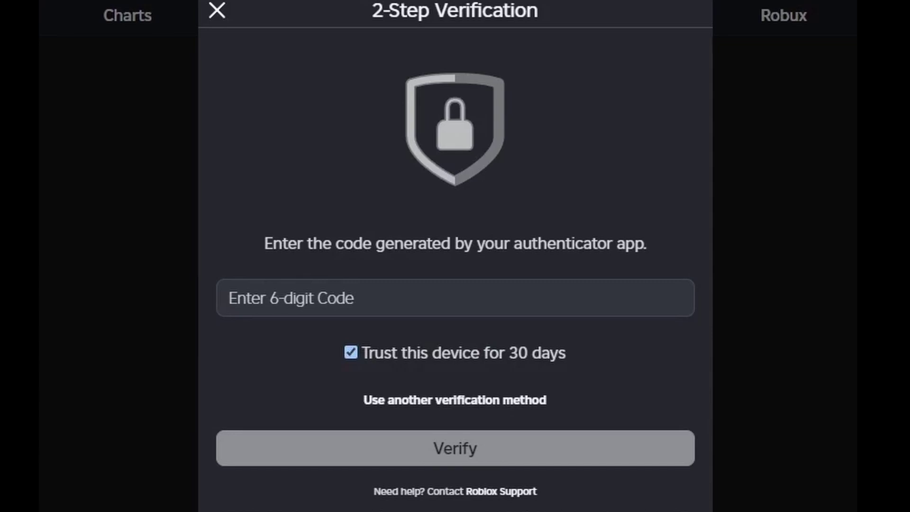
{"action": "left_click", "coordinate": [318, 300]}
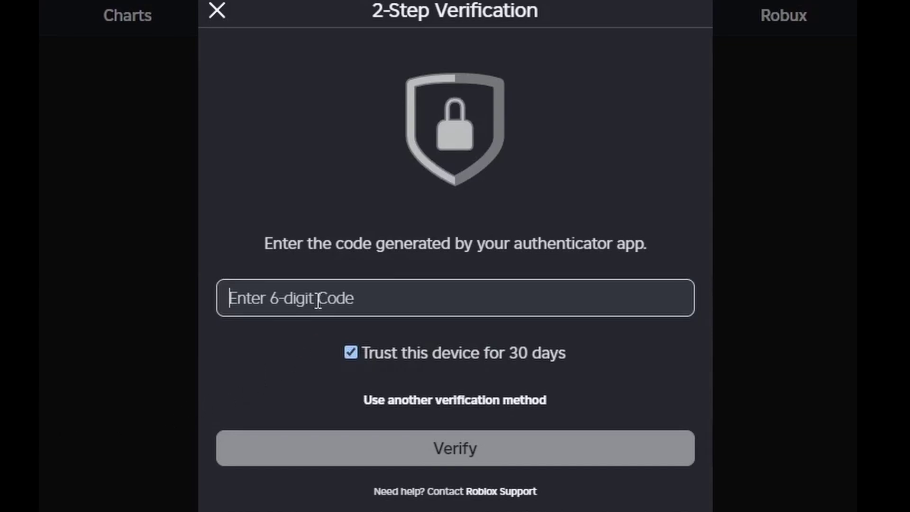
{"action": "key", "text": "ctrl+v"}
{"action": "left_click", "coordinate": [380, 461]}
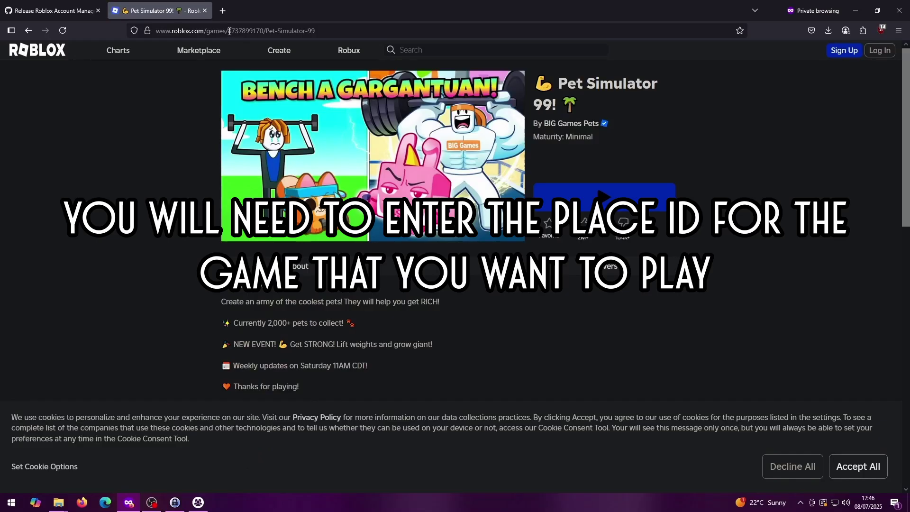
{"action": "left_click", "coordinate": [231, 30]}
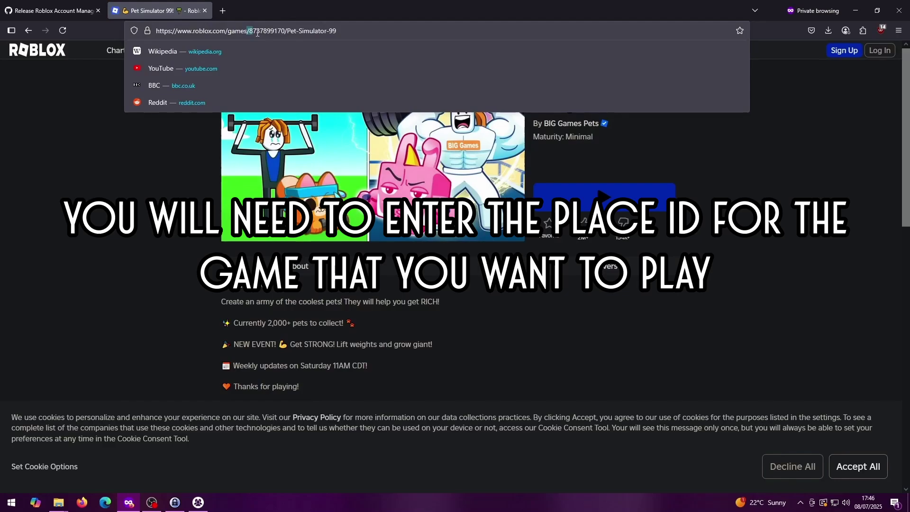
{"action": "left_click", "coordinate": [247, 31]}
{"action": "double_click", "coordinate": [255, 31]}
{"action": "right_click", "coordinate": [260, 31]}
{"action": "left_click", "coordinate": [280, 88]}
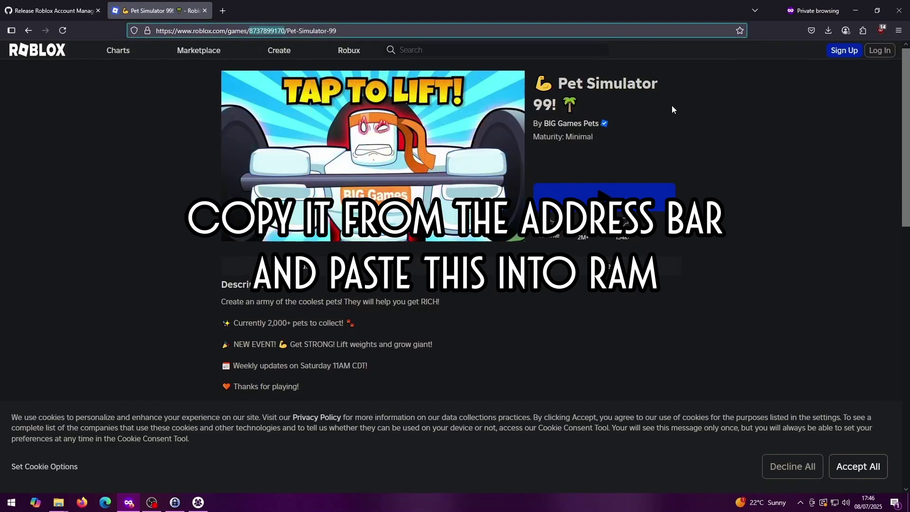
{"action": "left_click", "coordinate": [793, 467]}
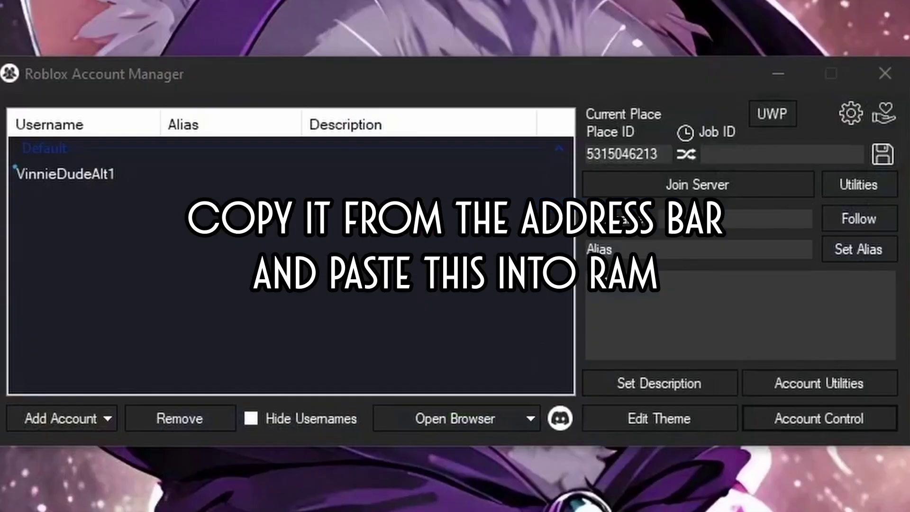
{"action": "left_click", "coordinate": [636, 152]}
{"action": "double_click", "coordinate": [633, 153]}
{"action": "right_click", "coordinate": [633, 149]}
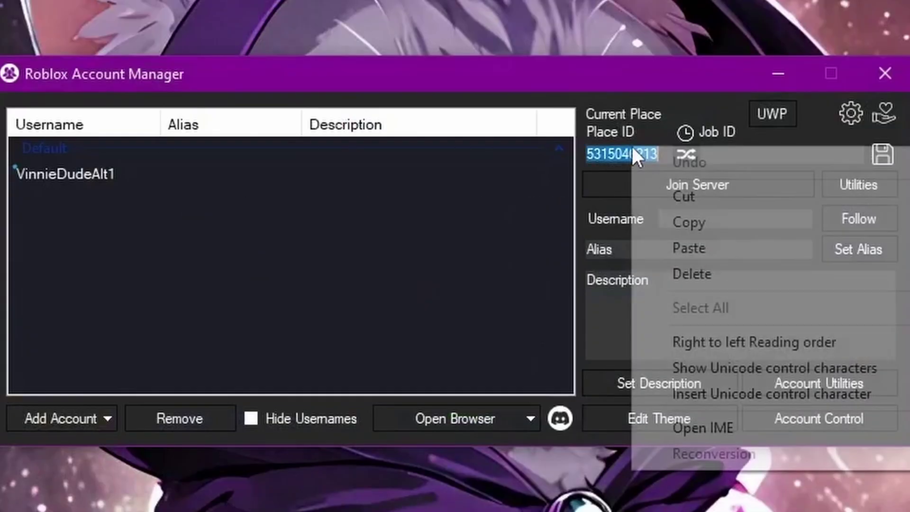
{"action": "left_click", "coordinate": [677, 240]}
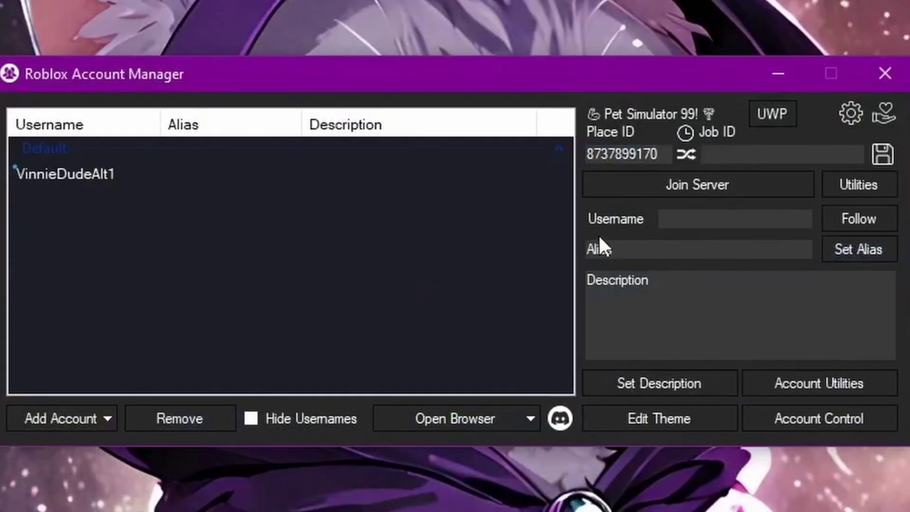
Step: Open the UWP instance manager, turn on Windows Developer Mode as it requires, and decline to locate UWP Roblox manually
{"action": "left_click", "coordinate": [776, 114]}
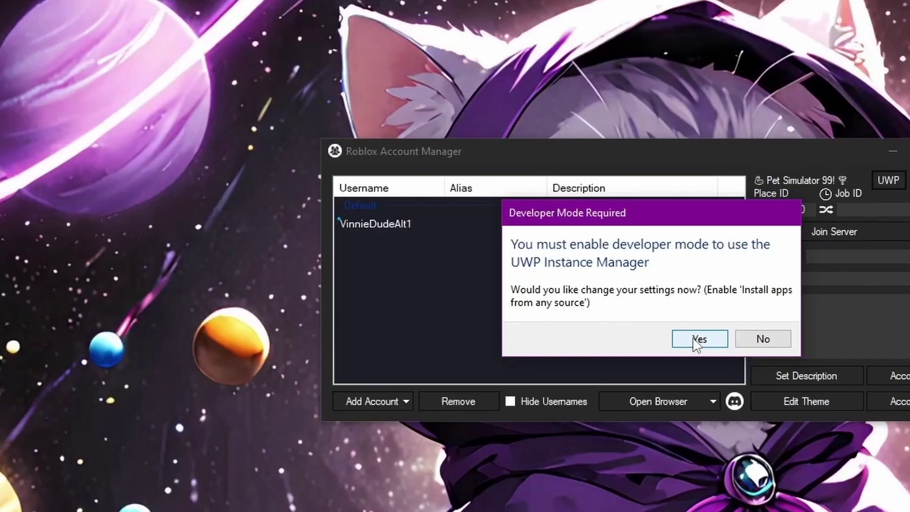
{"action": "left_click", "coordinate": [503, 331]}
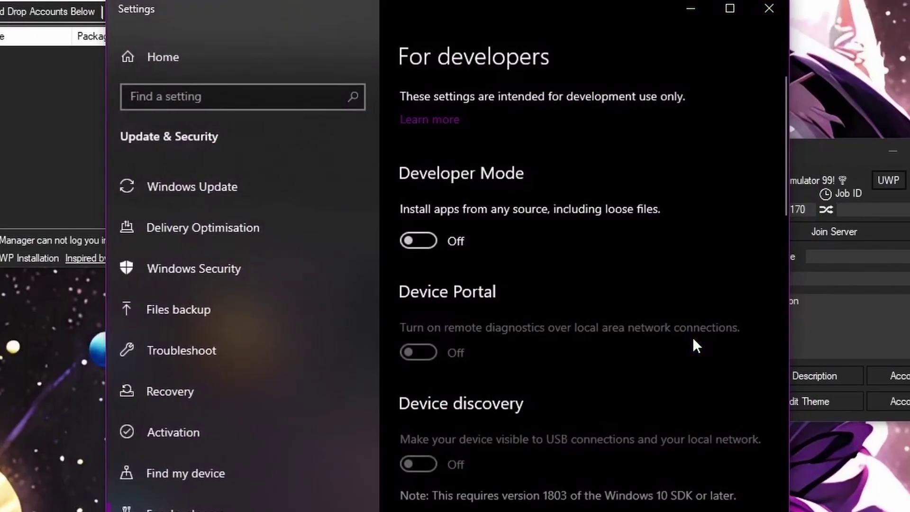
{"action": "left_click", "coordinate": [412, 239]}
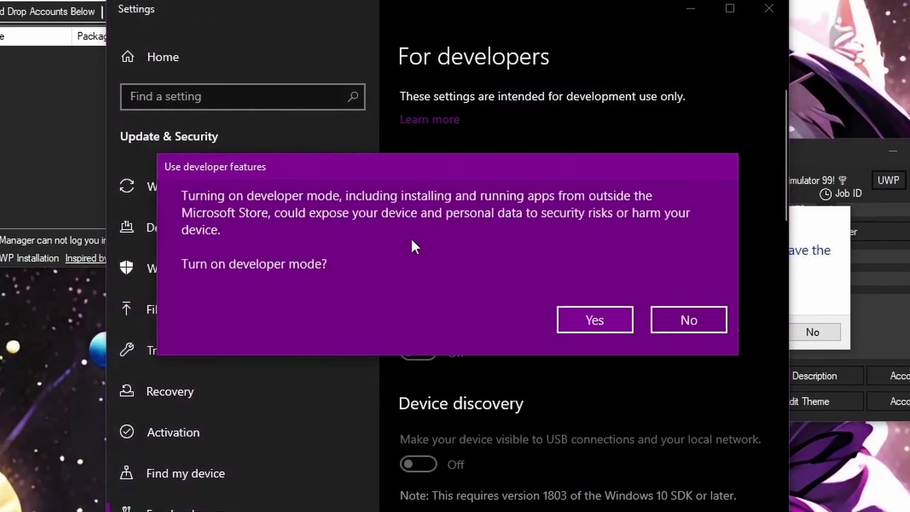
{"action": "left_click", "coordinate": [593, 323]}
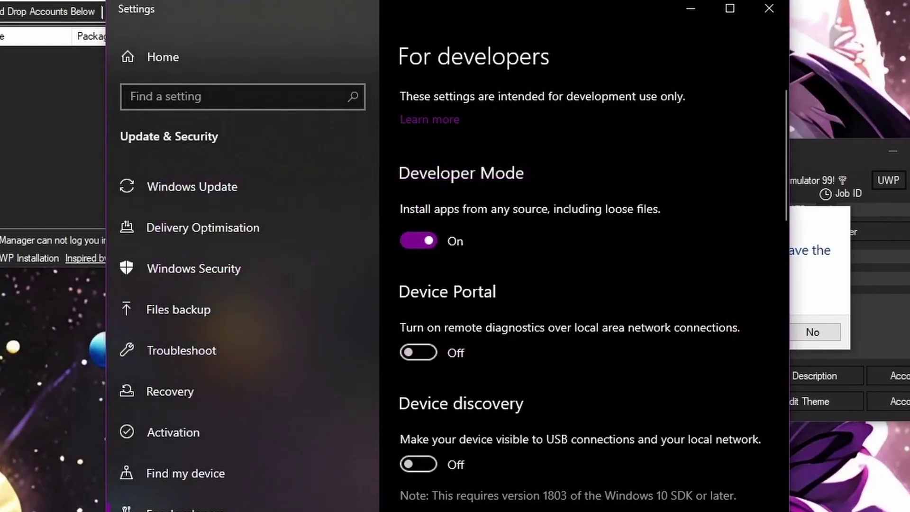
{"action": "left_click", "coordinate": [810, 279]}
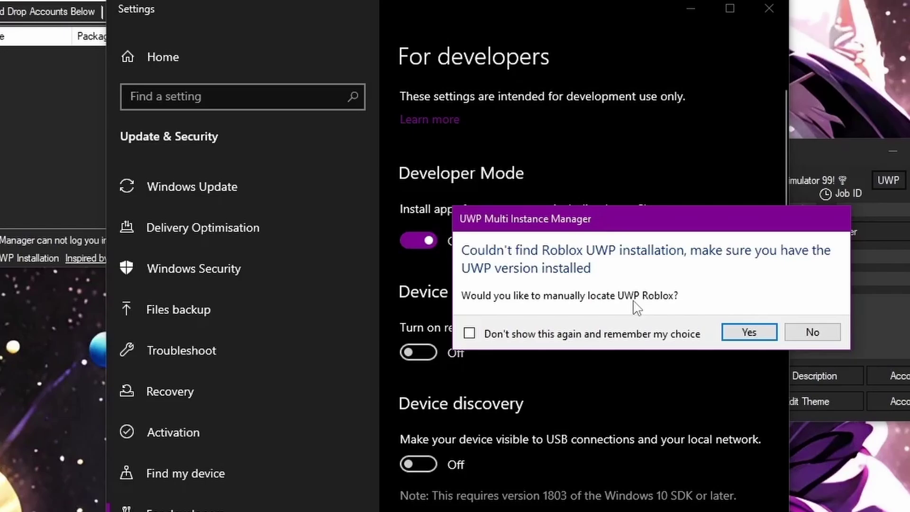
{"action": "left_click", "coordinate": [809, 331]}
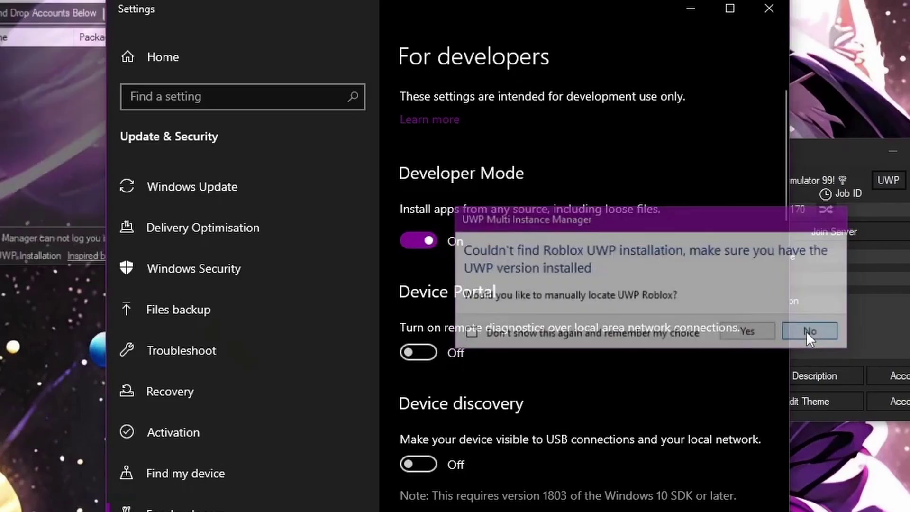
Step: Switch to the Microsoft Store, search for roblox and install the Roblox game
{"action": "left_click", "coordinate": [244, 495]}
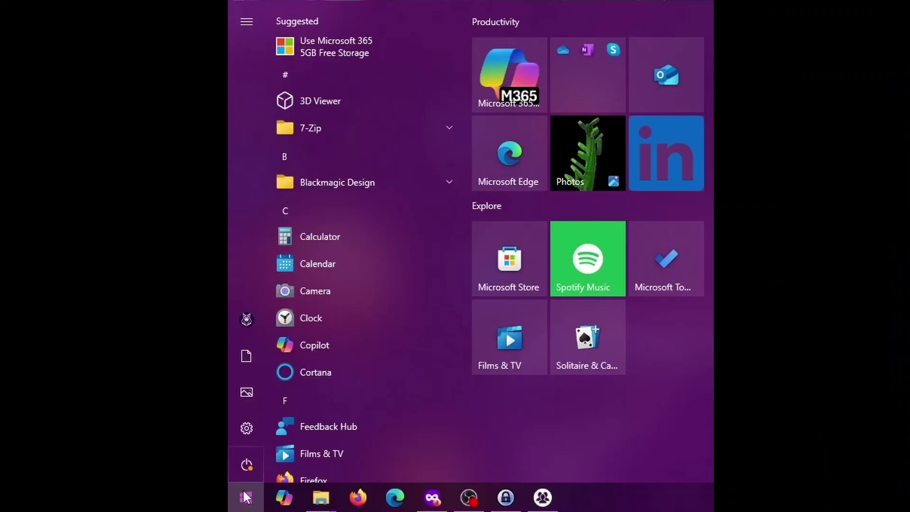
{"action": "type", "text": "store"}
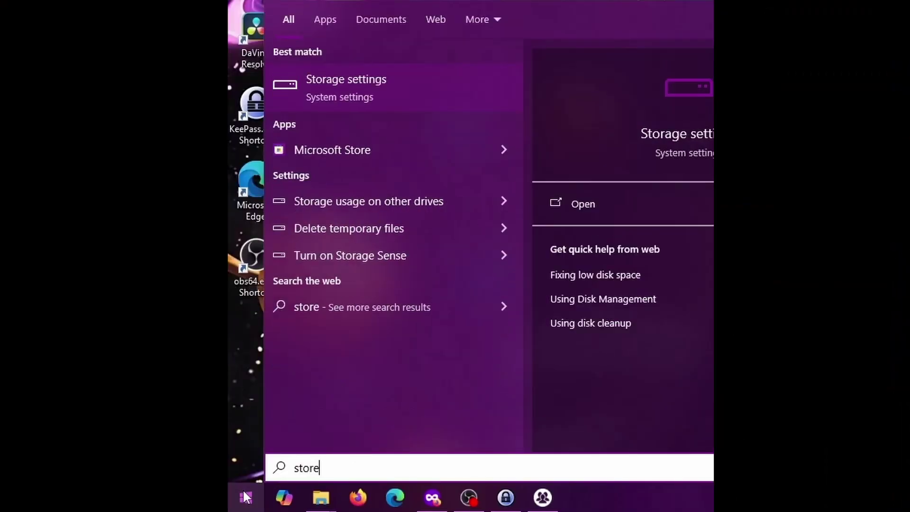
{"action": "left_click", "coordinate": [418, 145]}
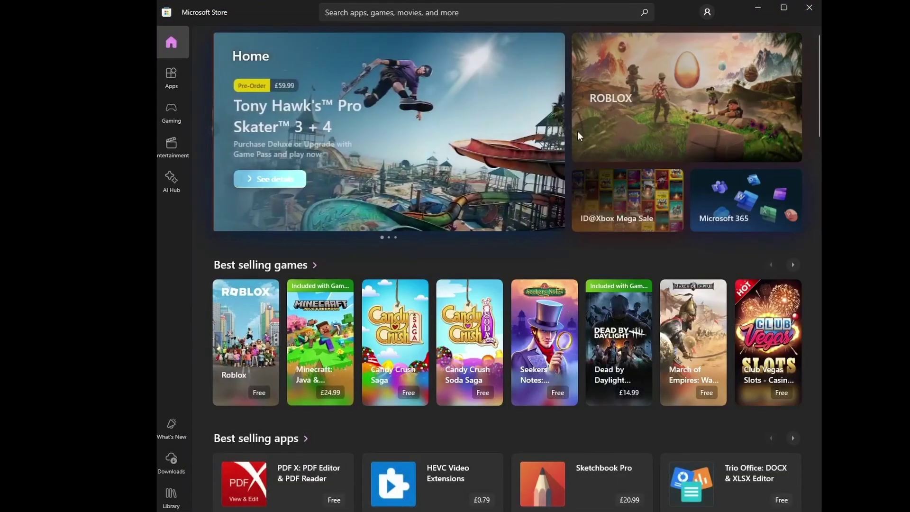
{"action": "left_click", "coordinate": [576, 16]}
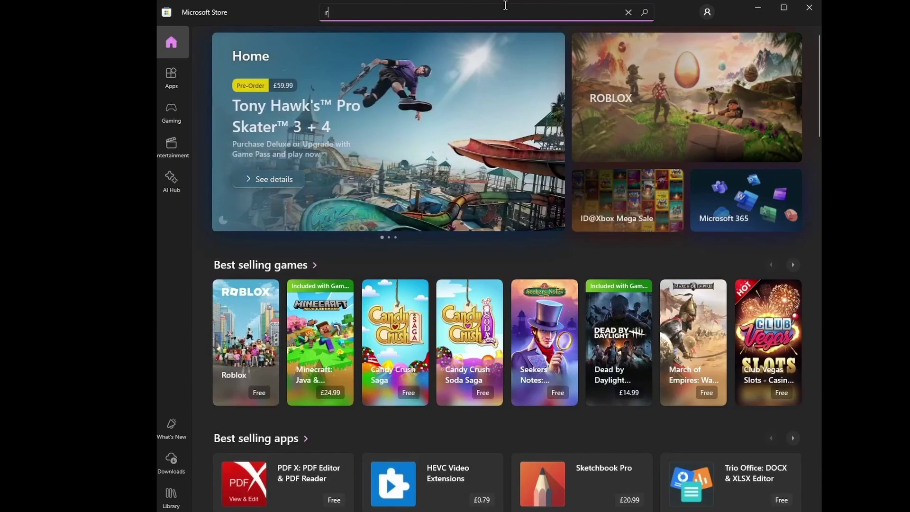
{"action": "type", "text": "roblox"}
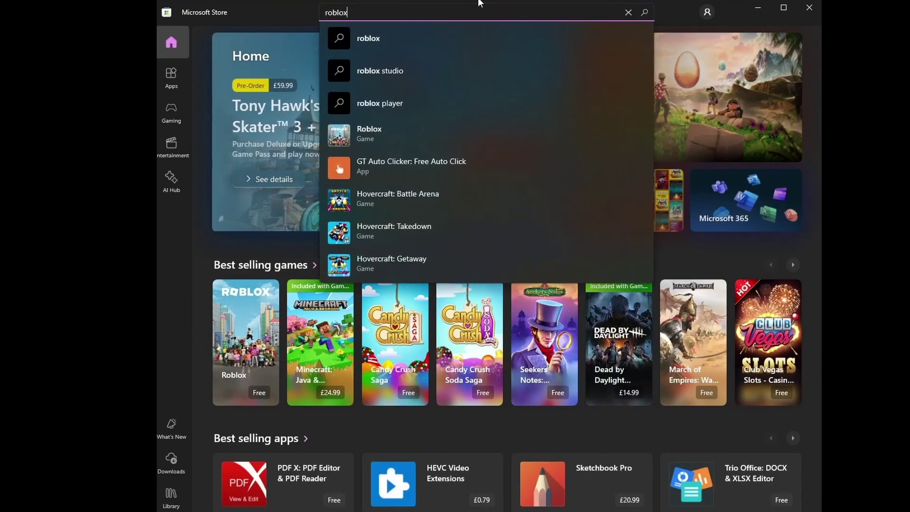
{"action": "left_click", "coordinate": [378, 135]}
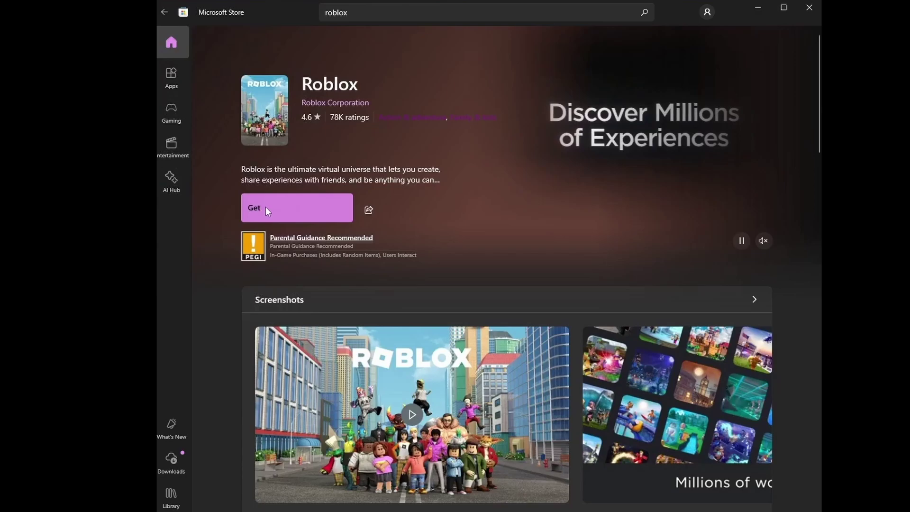
{"action": "left_click", "coordinate": [265, 207]}
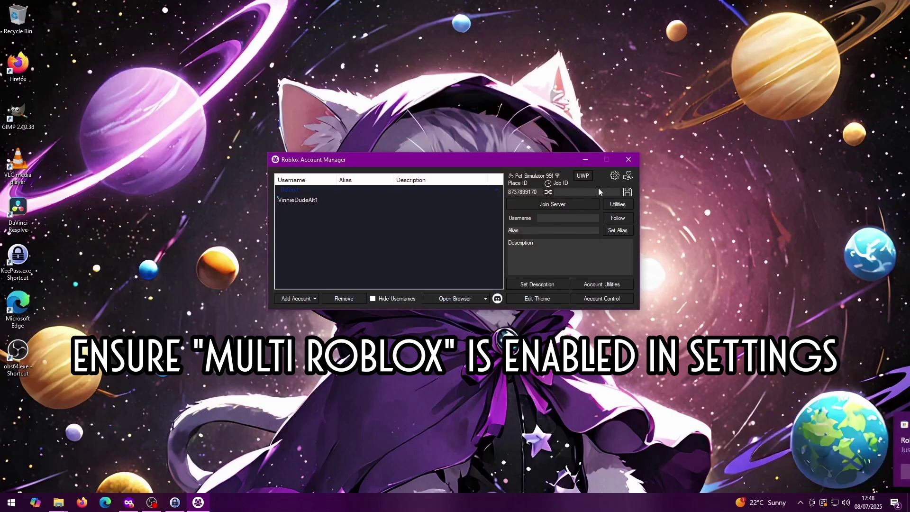
Step: Enable Multi Roblox in the general settings of Roblox Account Manager and close the settings
{"action": "left_click", "coordinate": [614, 176]}
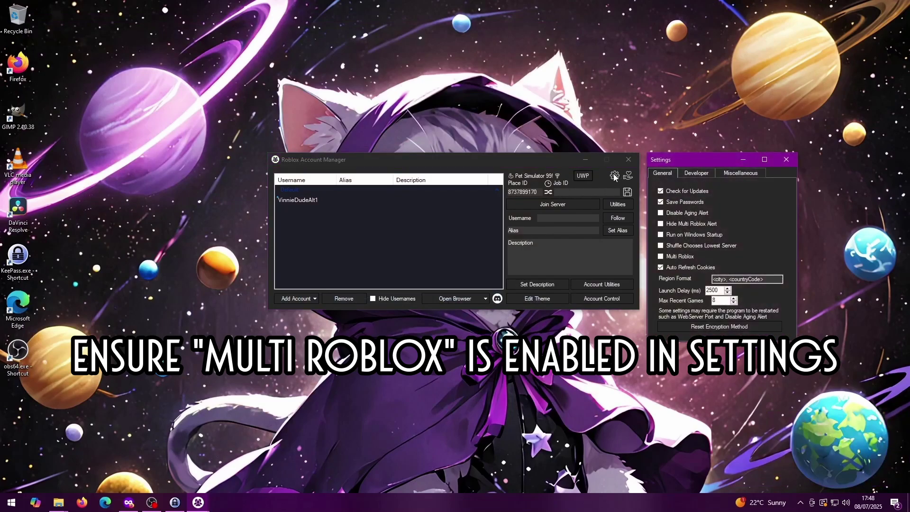
{"action": "left_click", "coordinate": [661, 257]}
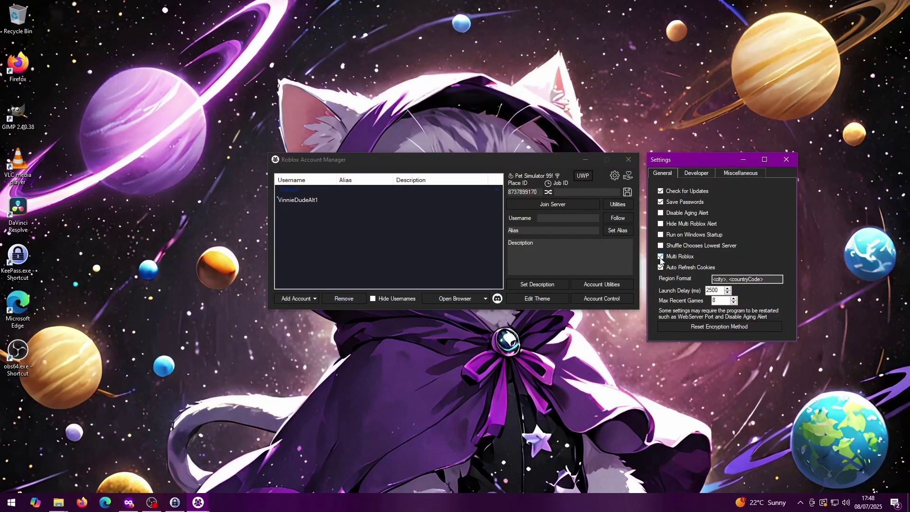
{"action": "left_click", "coordinate": [786, 159]}
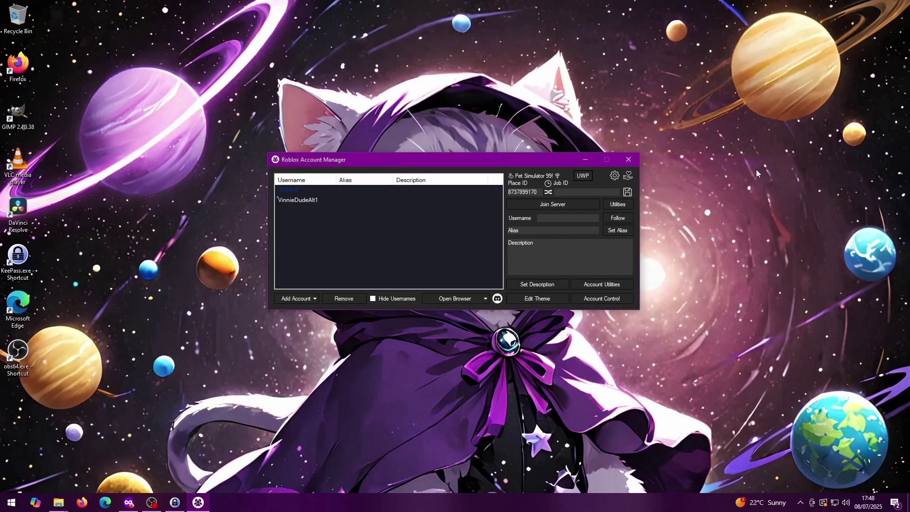
Step: Open the UWP instance manager beside the account manager and add the listed alt account to it as an instance
{"action": "left_click", "coordinate": [583, 176]}
{"action": "left_click_drag", "start_coordinate": [485, 161], "coordinate": [325, 163]}
{"action": "left_click_drag", "start_coordinate": [296, 119], "coordinate": [660, 166]}
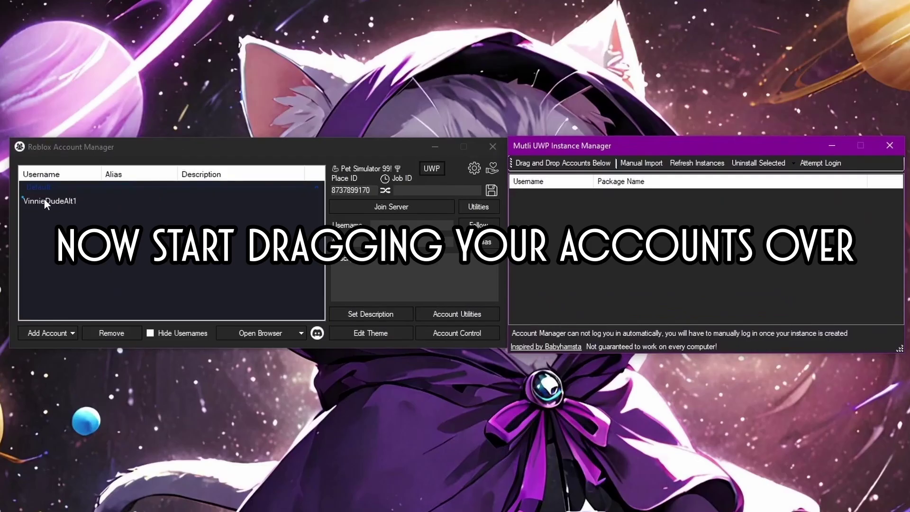
{"action": "left_click_drag", "start_coordinate": [44, 201], "coordinate": [554, 256]}
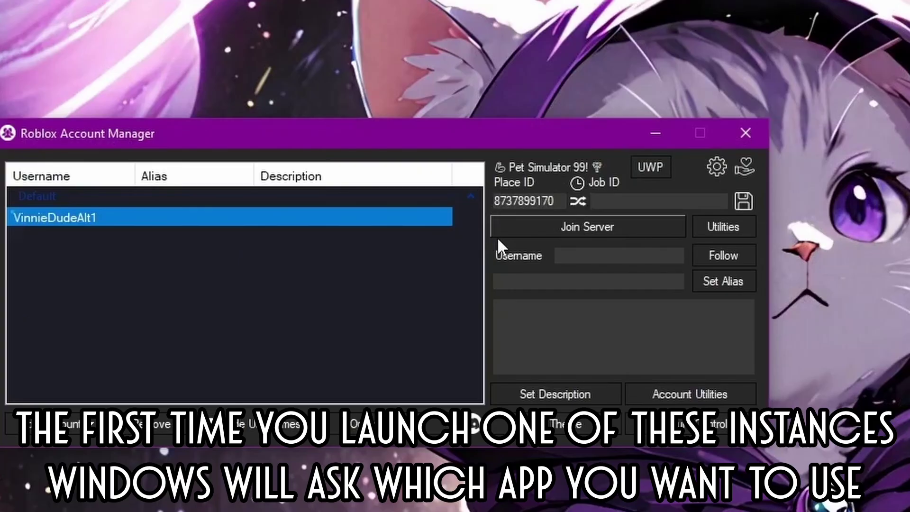
Step: Join the Pet Simulator 99 server using the alt account's own Roblox instance, and dismiss the join error
{"action": "left_click", "coordinate": [567, 220]}
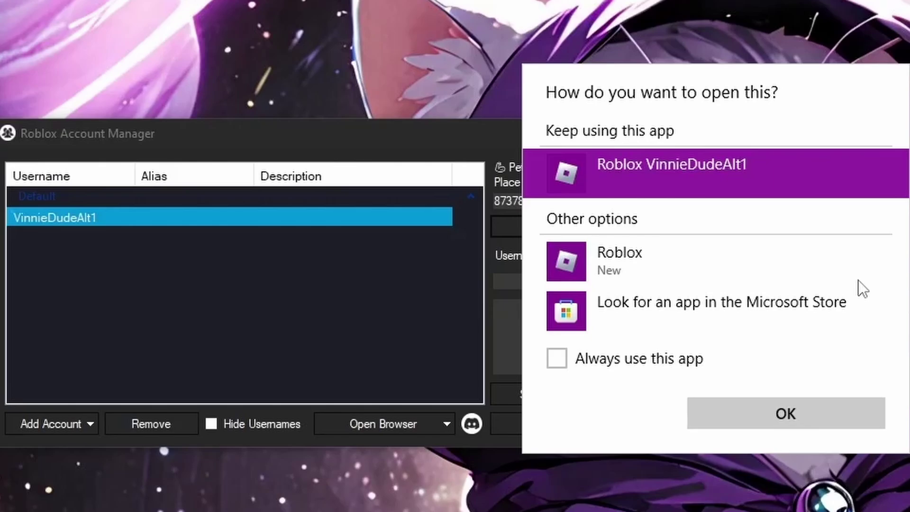
{"action": "left_click", "coordinate": [799, 413]}
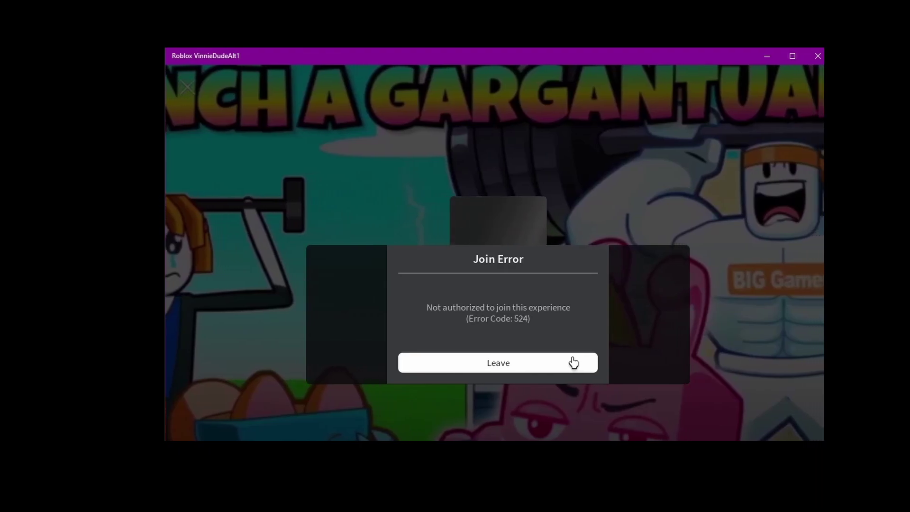
{"action": "left_click", "coordinate": [573, 363]}
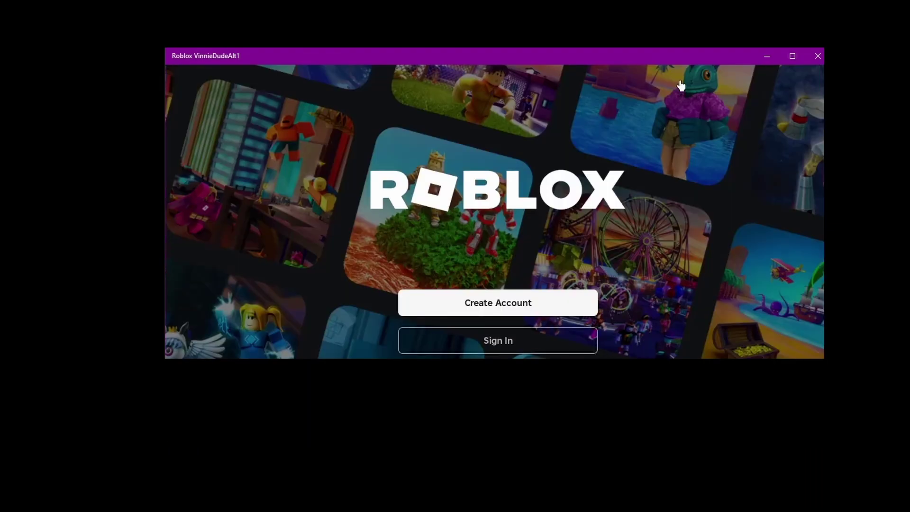
Step: Sign in to the Roblox instance with the alt account's username and its password copied from the password manager
{"action": "left_click", "coordinate": [498, 346]}
{"action": "left_click", "coordinate": [493, 300]}
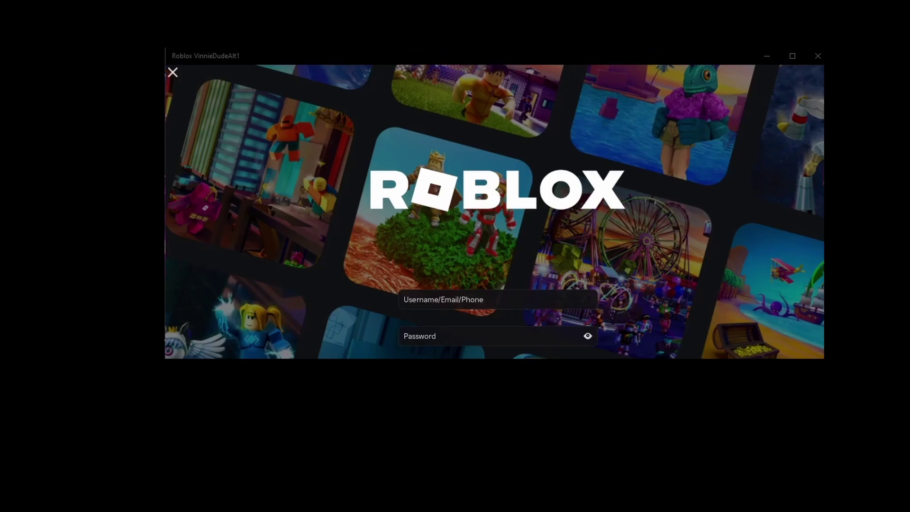
{"action": "left_click", "coordinate": [447, 298]}
{"action": "type", "text": "VinnieDudeAlt1"}
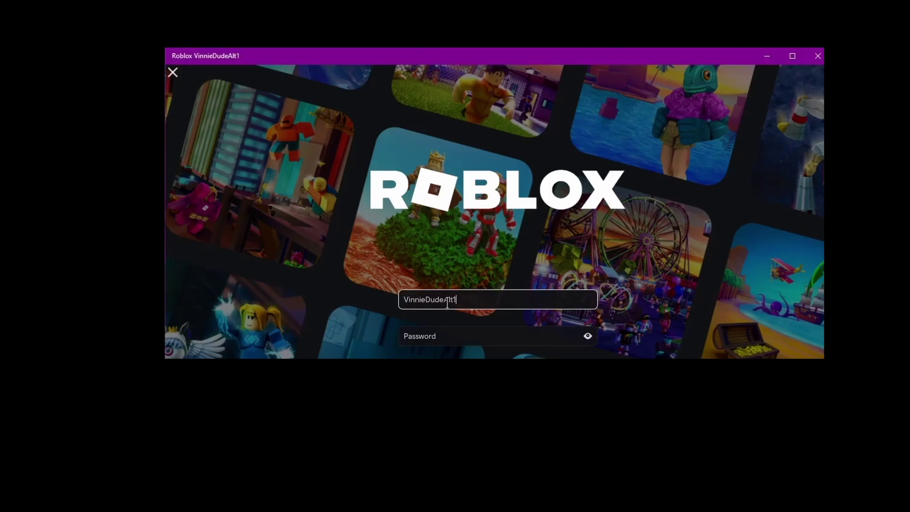
{"action": "key", "text": "alt+Tab"}
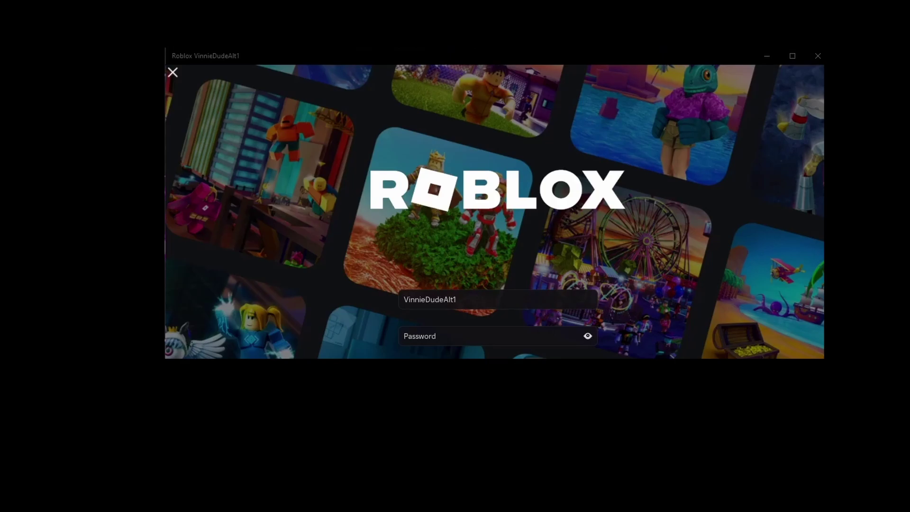
{"action": "left_click", "coordinate": [441, 335]}
{"action": "key", "text": "ctrl+v"}
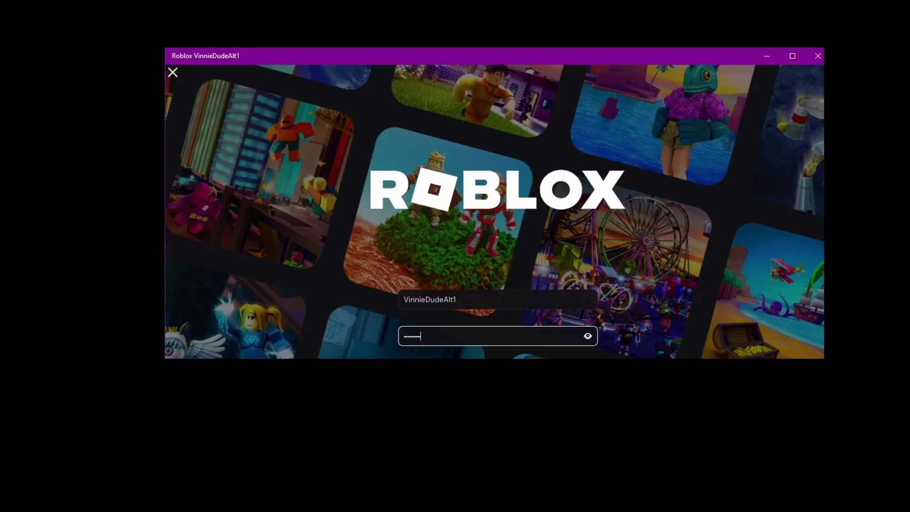
{"action": "key", "text": "Return"}
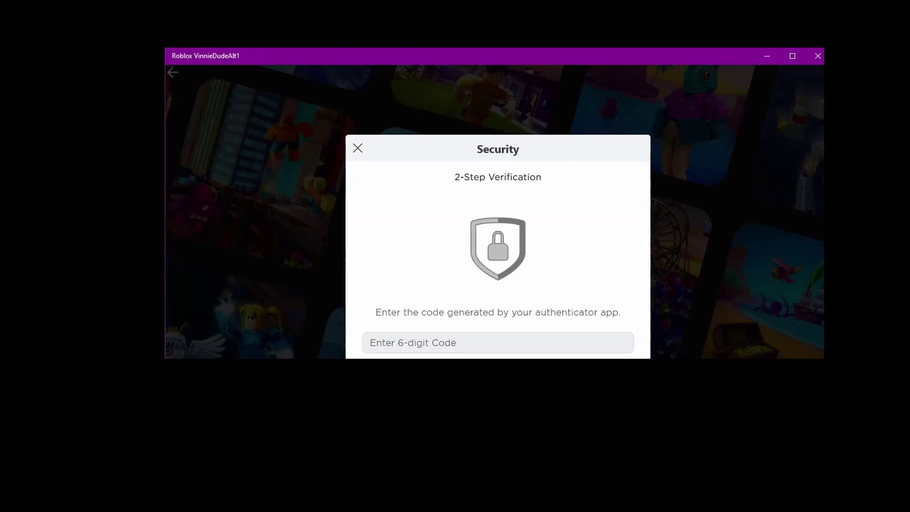
Step: Enter the authenticator's 6-digit code in the 2-step verification of the Roblox sign-in
{"action": "key", "text": "alt+Tab"}
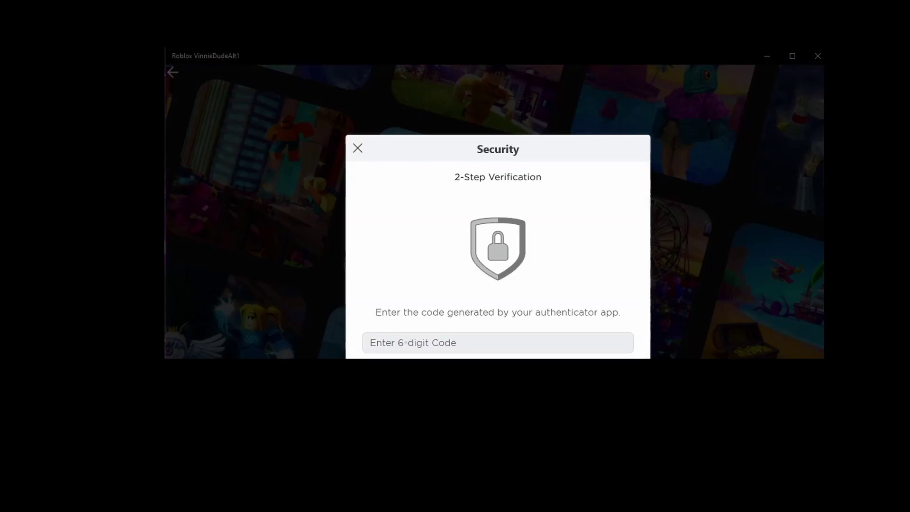
{"action": "left_click", "coordinate": [441, 348]}
{"action": "key", "text": "ctrl+v"}
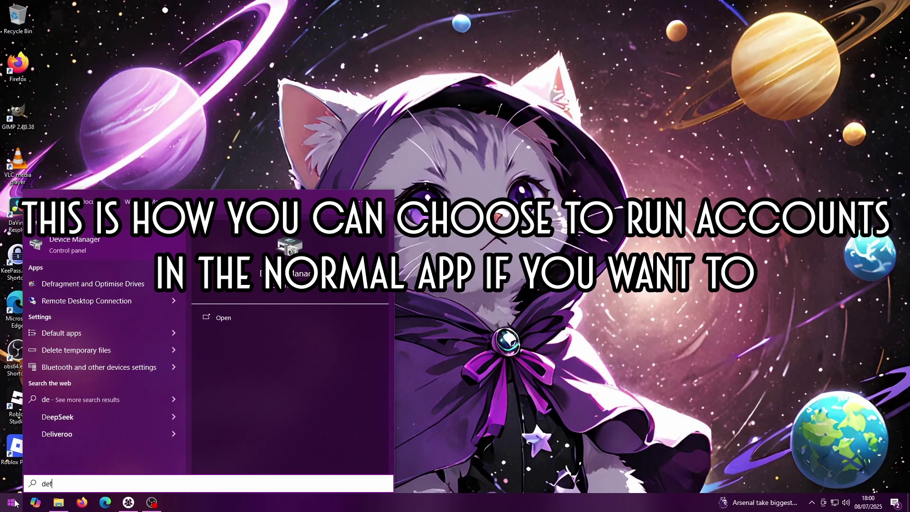
Step: Open the Windows default apps settings, choose default applications by protocol and locate the ROBLOX and ROBLOX-PLAYER entries
{"action": "type", "text": "lt"}
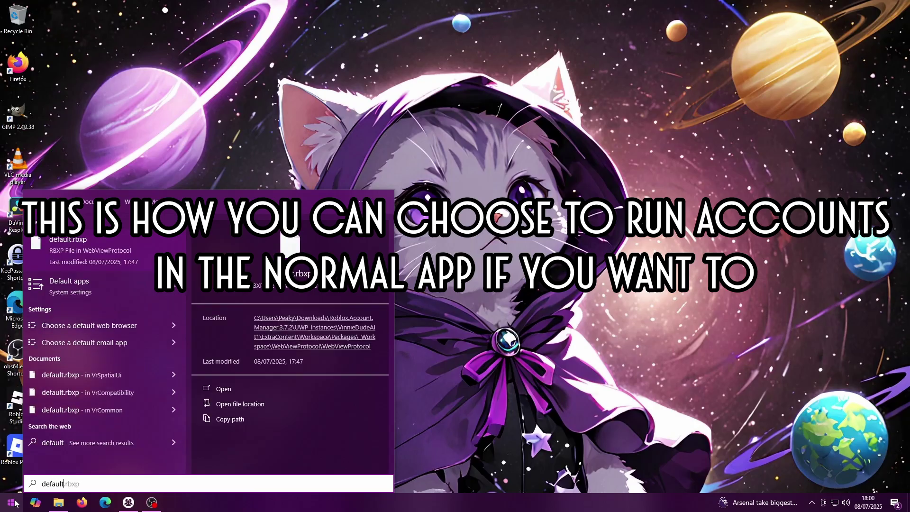
{"action": "left_click", "coordinate": [89, 284]}
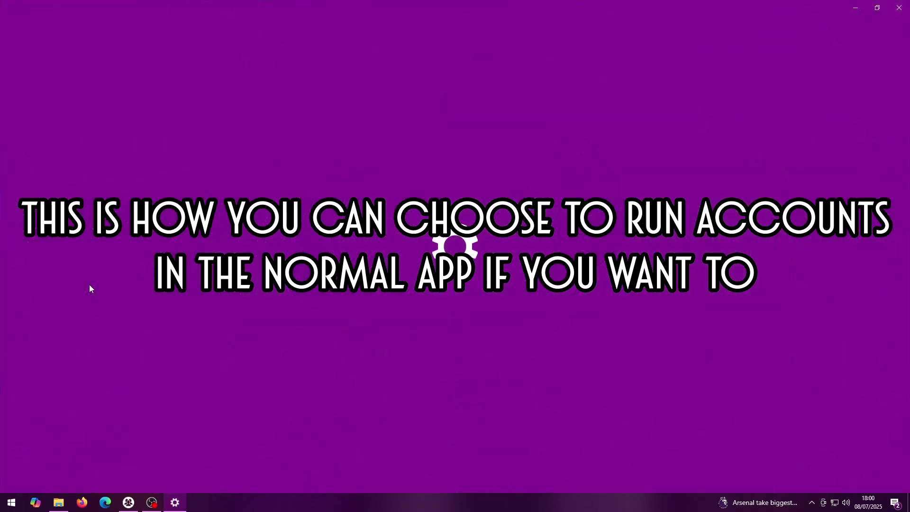
{"action": "scroll", "coordinate": [352, 368], "scroll_direction": "down", "scroll_amount": 1}
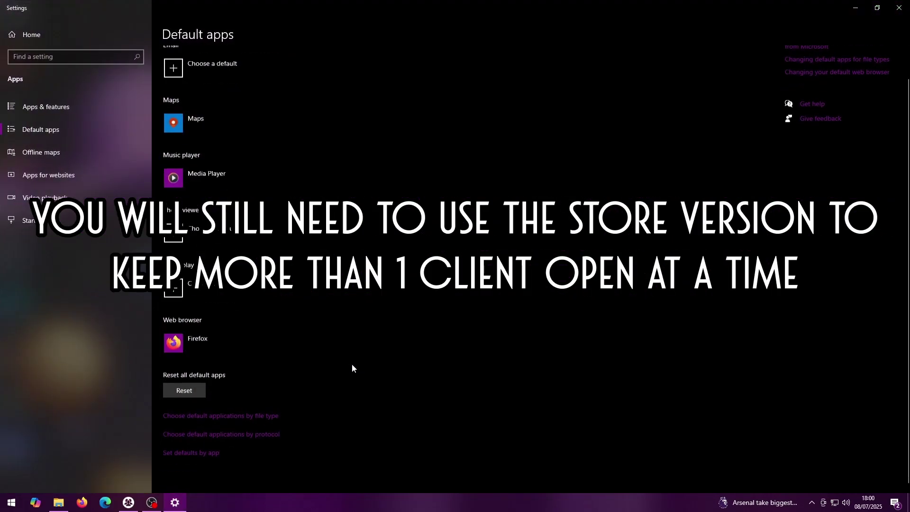
{"action": "left_click", "coordinate": [220, 434]}
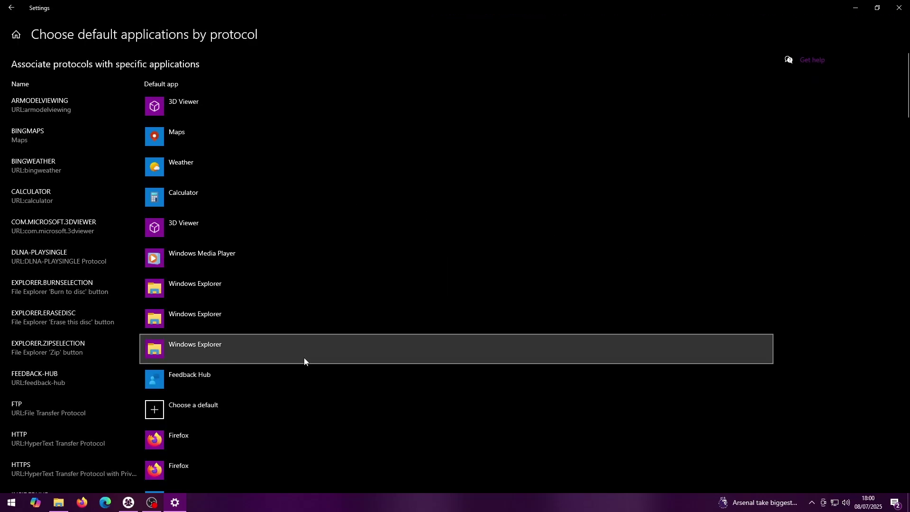
{"action": "scroll", "coordinate": [304, 362], "scroll_direction": "down", "scroll_amount": 12}
{"action": "scroll", "coordinate": [304, 361], "scroll_direction": "down", "scroll_amount": 20}
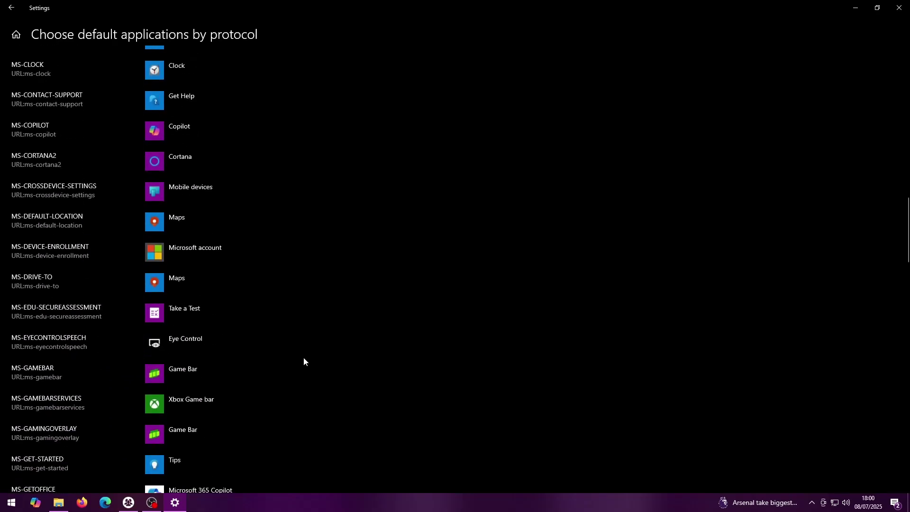
{"action": "scroll", "coordinate": [304, 361], "scroll_direction": "down", "scroll_amount": 9}
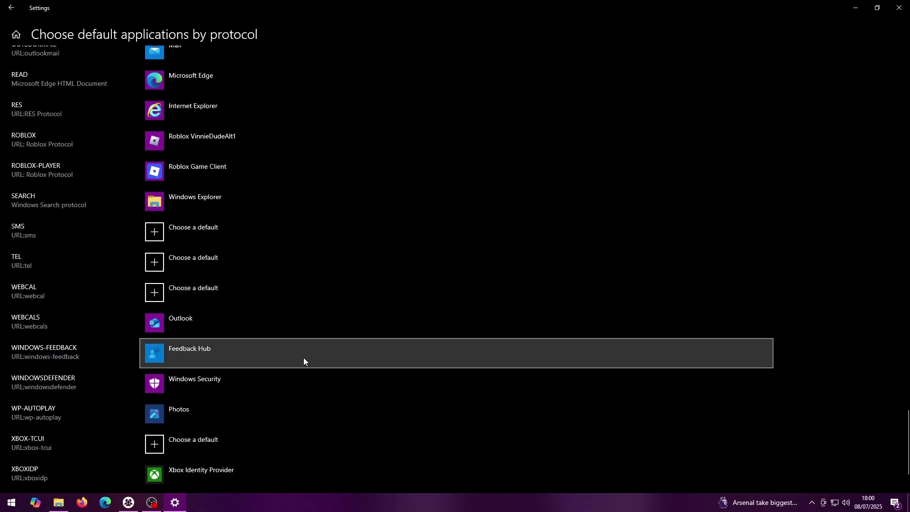
{"action": "scroll", "coordinate": [304, 362], "scroll_direction": "down", "scroll_amount": 2}
{"action": "scroll", "coordinate": [303, 361], "scroll_direction": "up", "scroll_amount": 5}
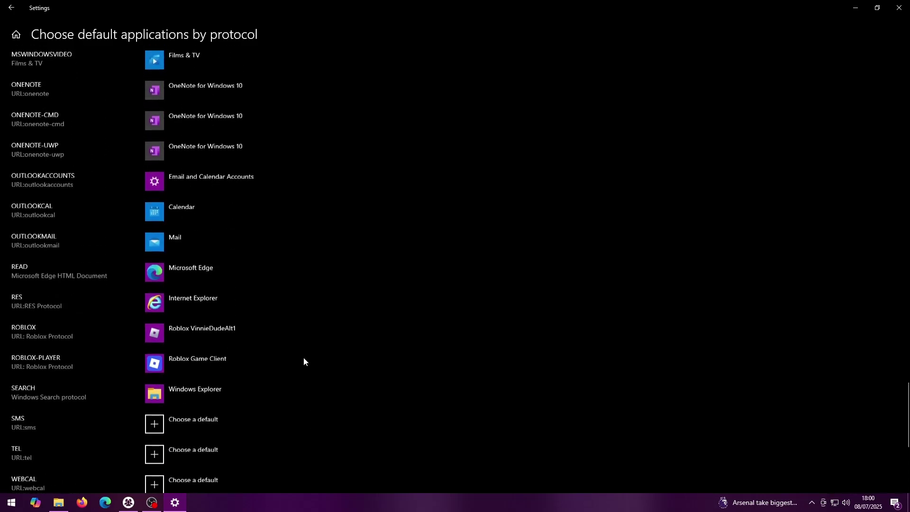